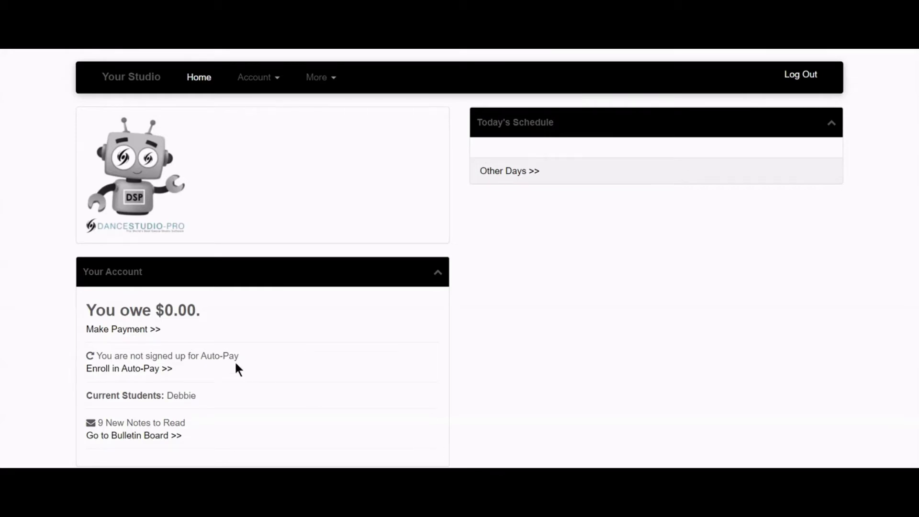
# - Start a $10.00 payment by bank account and agree to the terms and conditions
pyautogui.click(144, 329)
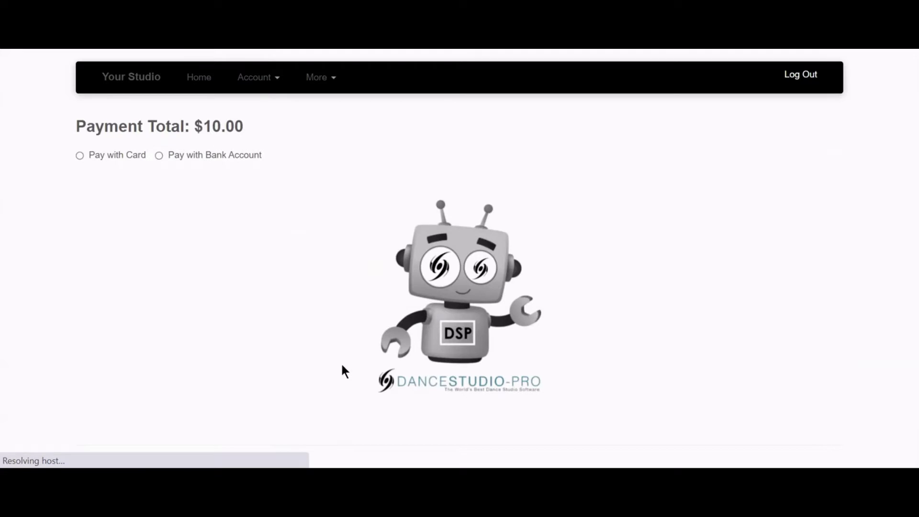
pyautogui.click(158, 155)
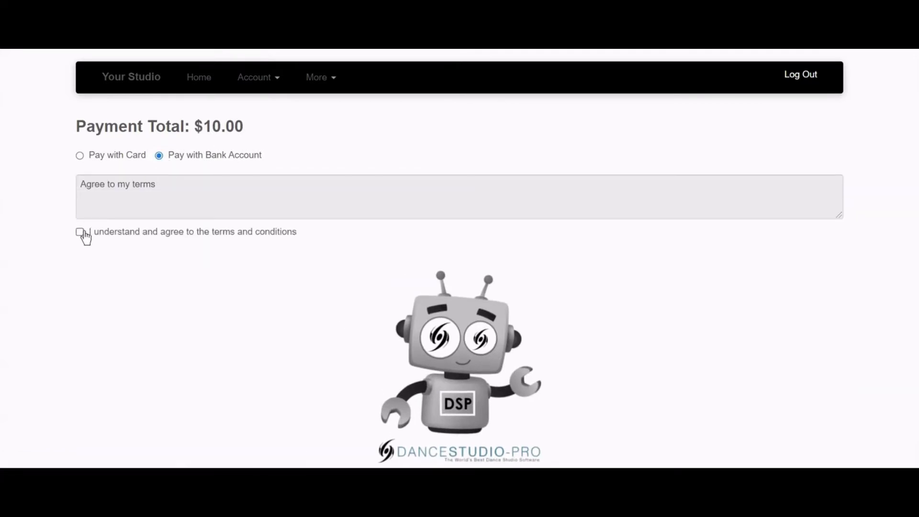
pyautogui.click(80, 232)
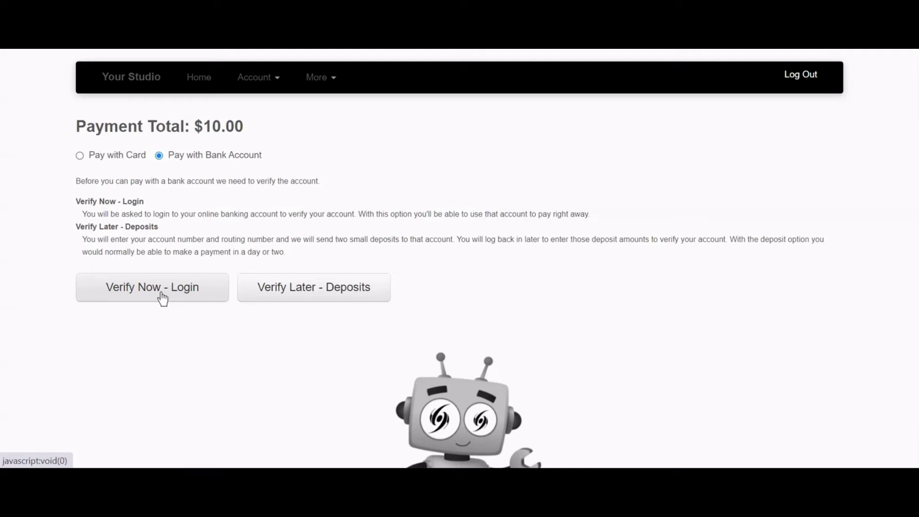
# - Begin instant bank verification through Plaid and choose Wells Fargo as the bank
pyautogui.click(121, 300)
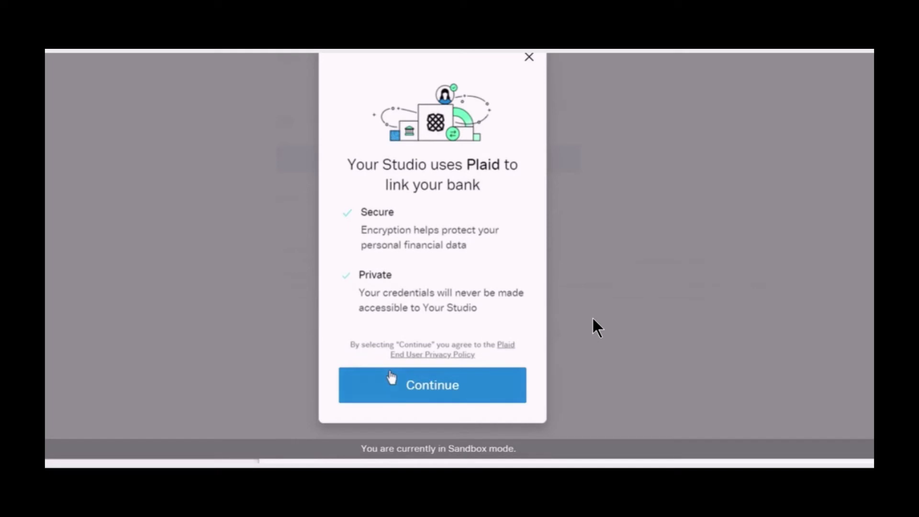
pyautogui.click(391, 377)
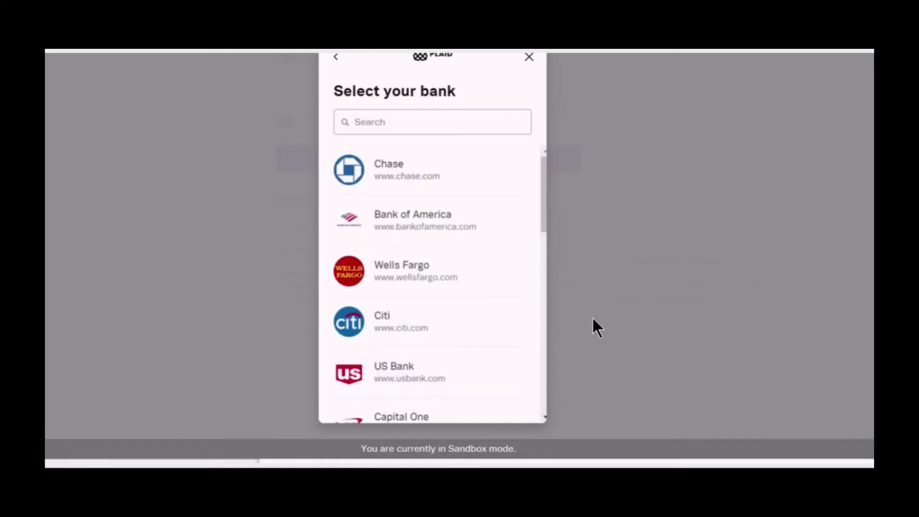
pyautogui.click(402, 271)
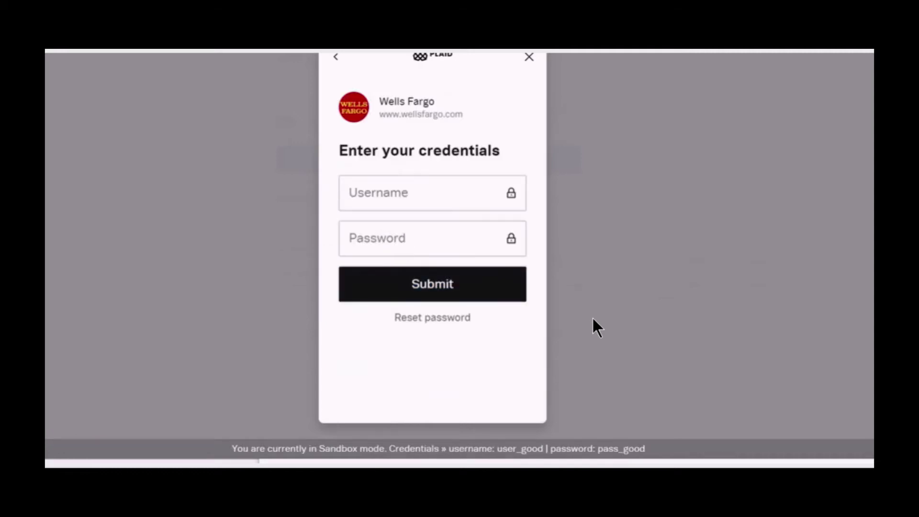
# - Log in with the sandbox bank credentials and link the Plaid Saving account
pyautogui.write('user_good')
pyautogui.click(459, 232)
pyautogui.write('pass_good')
pyautogui.click(439, 298)
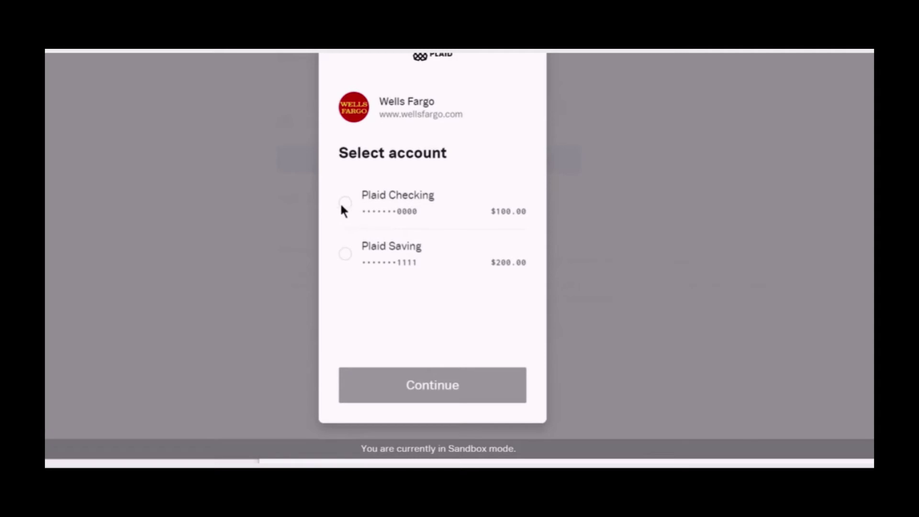
pyautogui.click(345, 254)
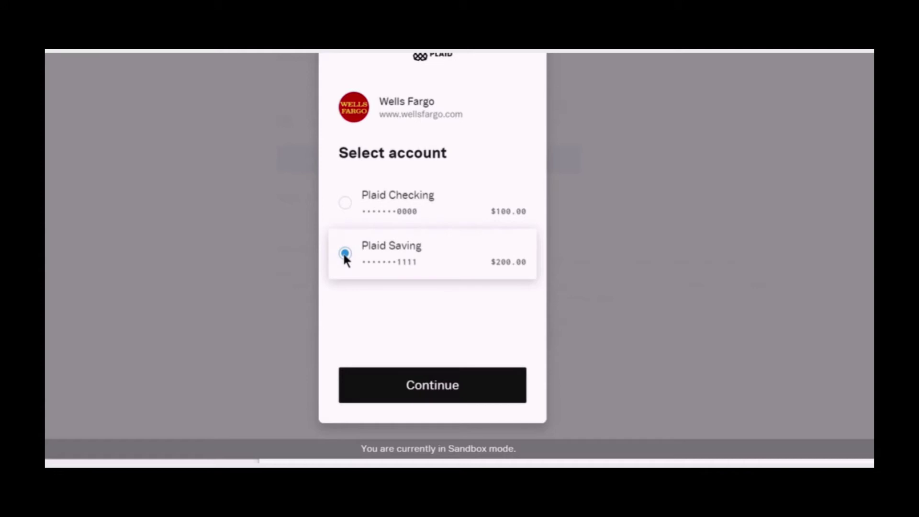
pyautogui.click(426, 389)
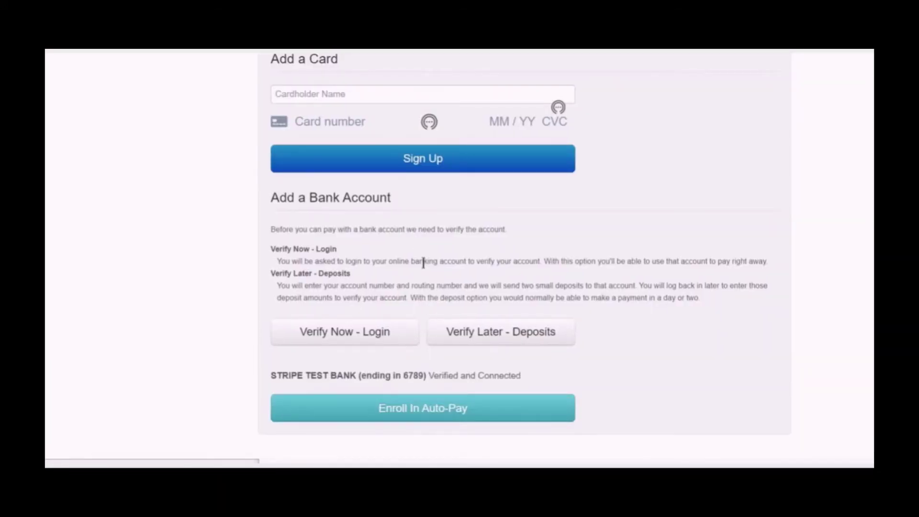
# - Continue from the verified and connected bank with Enroll In Auto-Pay to return to the home dashboard
pyautogui.scroll(-3, 447, 353)
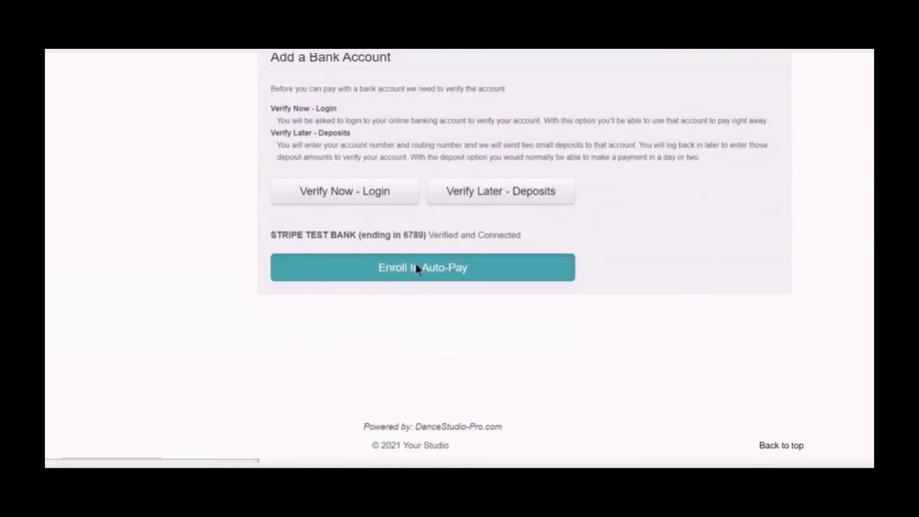
pyautogui.click(417, 270)
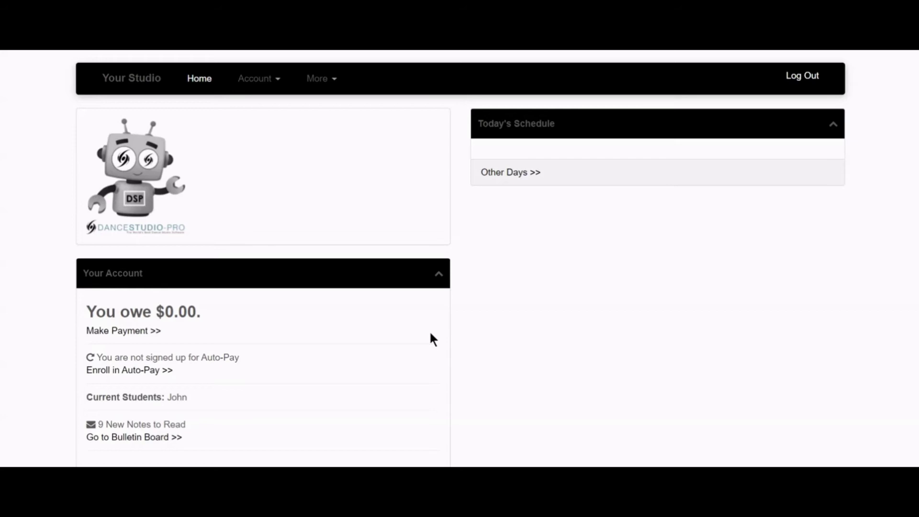
# - Open auto-pay enrollment, accept the terms, and choose to verify the bank later by deposits
pyautogui.click(129, 370)
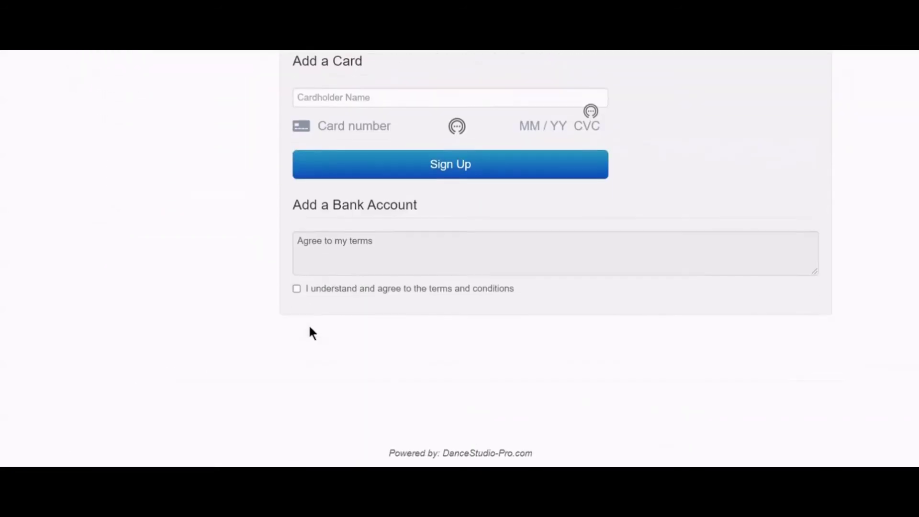
pyautogui.scroll(-1, 309, 327)
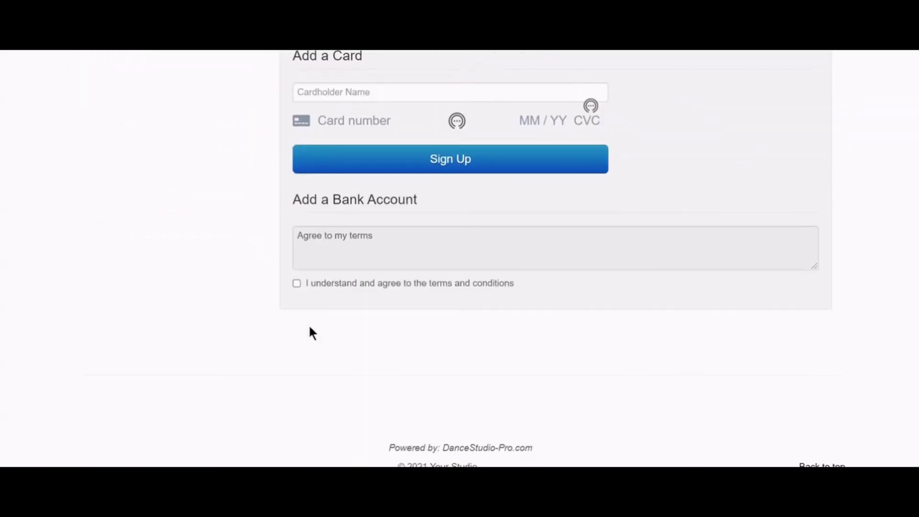
pyautogui.click(297, 284)
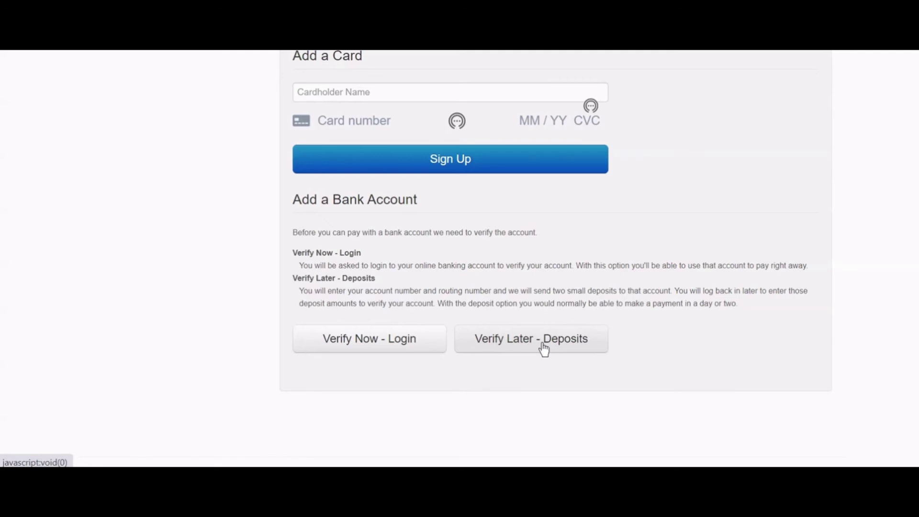
pyautogui.click(545, 349)
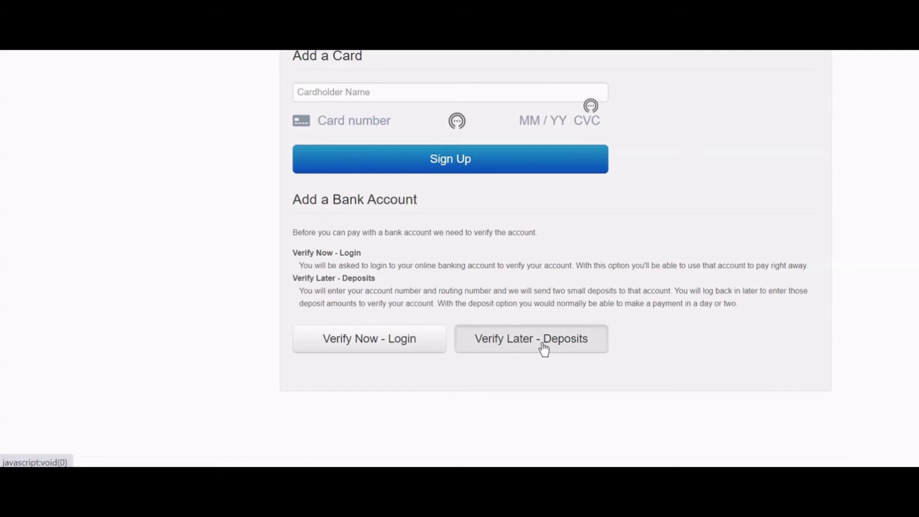
# - Enter the account holder's name and the description 'JD Checking Account'
pyautogui.scroll(-2, 540, 345)
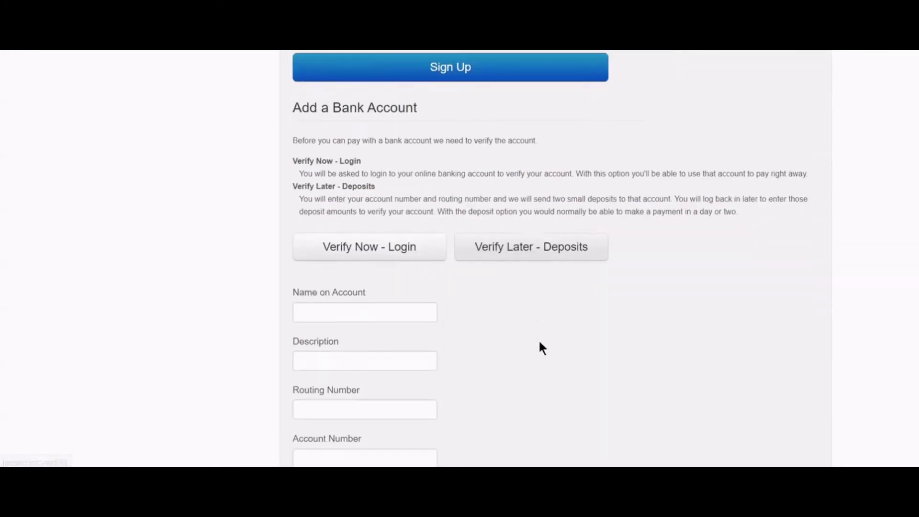
pyautogui.scroll(-3, 539, 342)
pyautogui.scroll(-2, 537, 341)
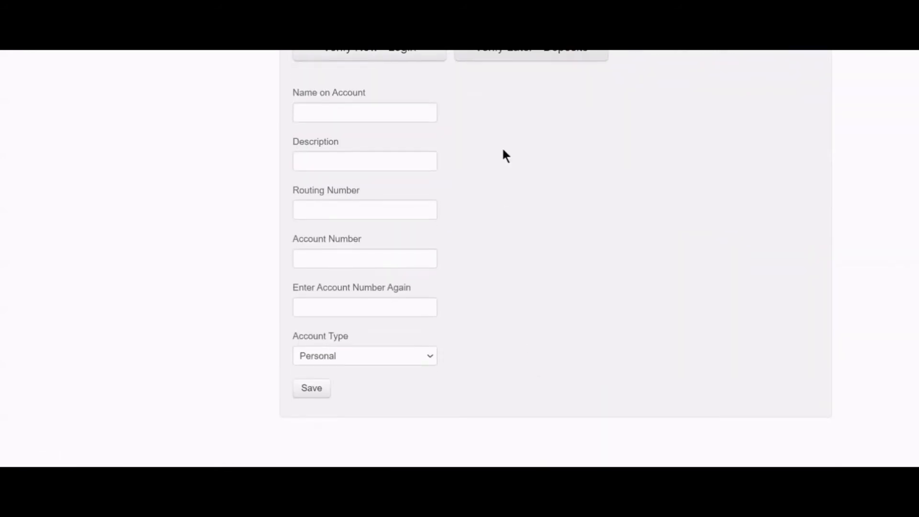
pyautogui.click(348, 109)
pyautogui.write('John')
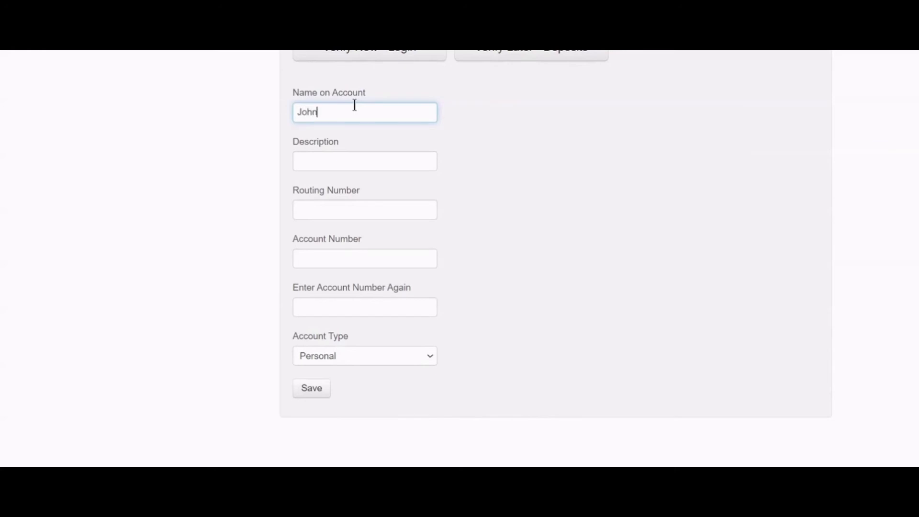
pyautogui.write(' Doe')
pyautogui.click(333, 158)
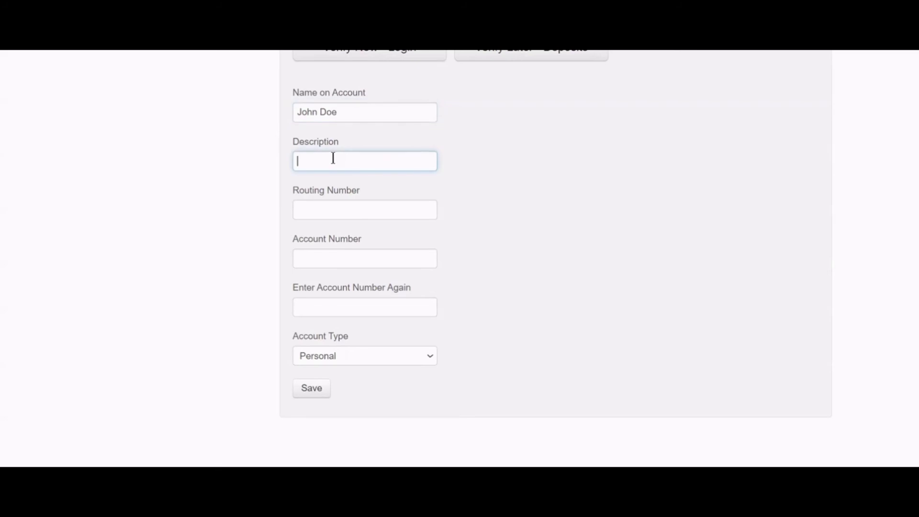
pyautogui.write('JD Checking Account')
# - Enter routing number 110000000 and the account number twice, then save the personal account
pyautogui.click(330, 209)
pyautogui.write('110000000')
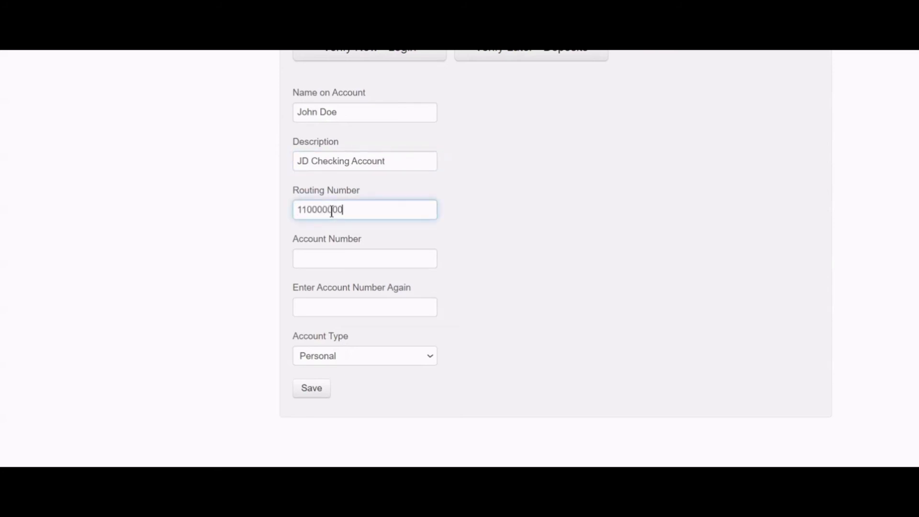
pyautogui.click(350, 252)
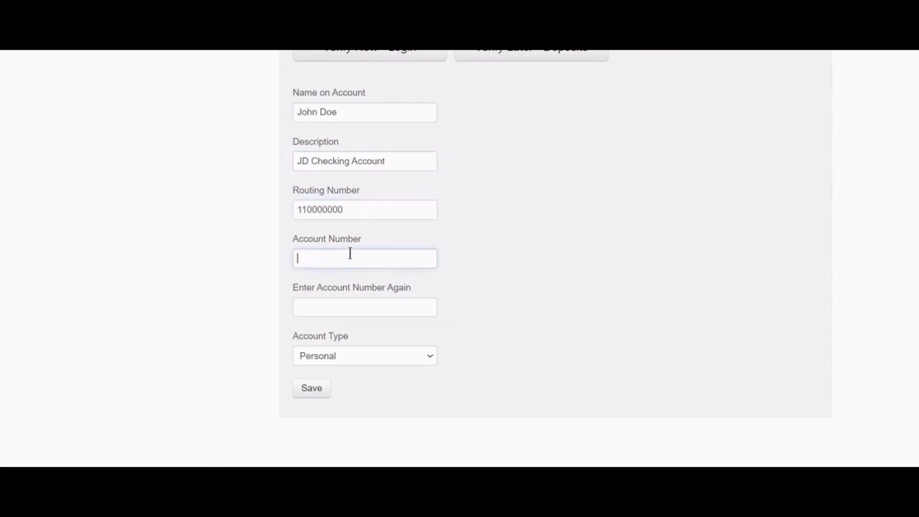
pyautogui.write('000123456789')
pyautogui.click(337, 304)
pyautogui.hotkey('ctrl', 'v')
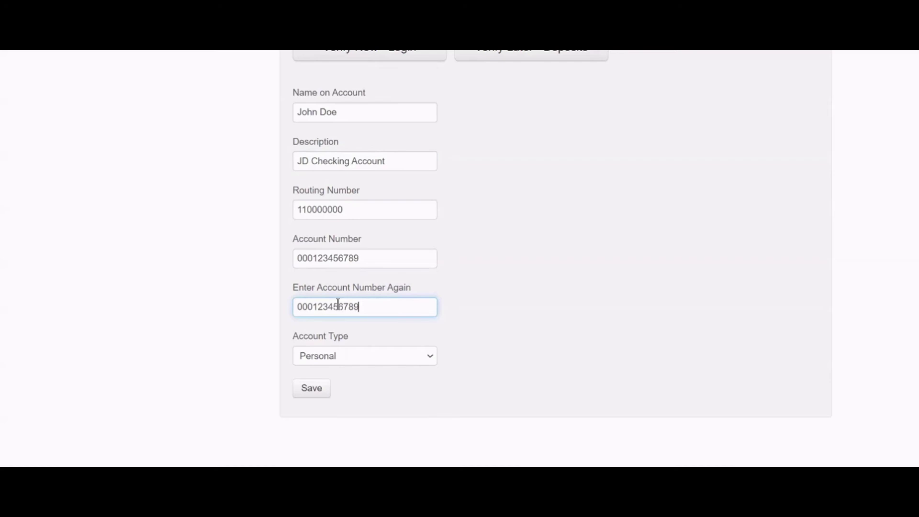
pyautogui.click(322, 390)
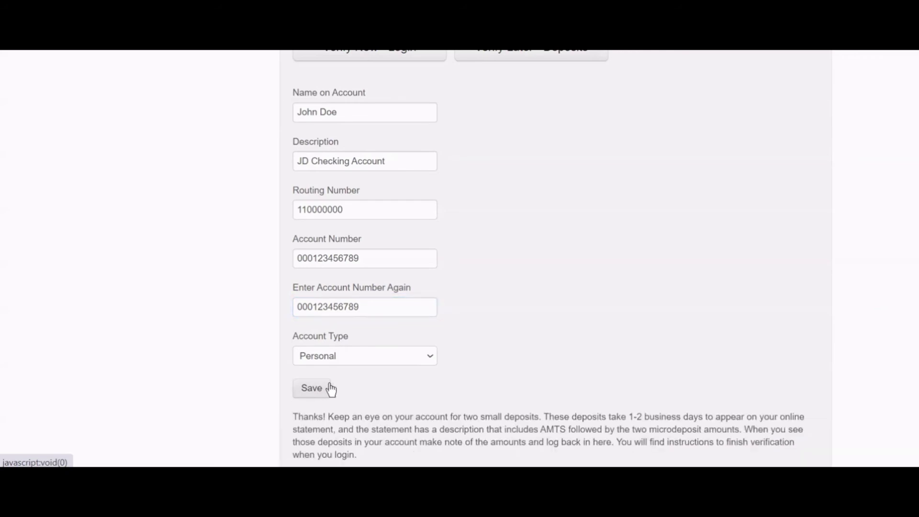
# - Verify the pending JD Checking Account with deposit amounts 0.32 and 0.45
pyautogui.scroll(-3, 440, 358)
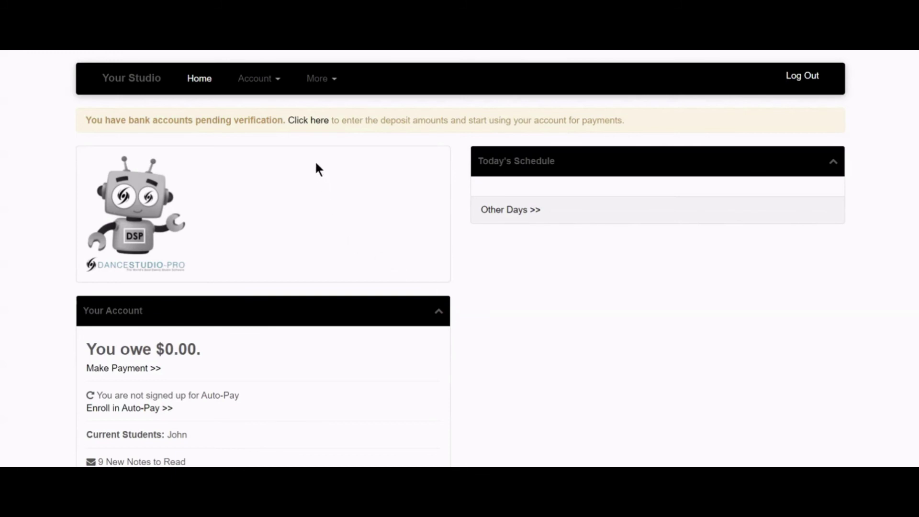
pyautogui.click(306, 124)
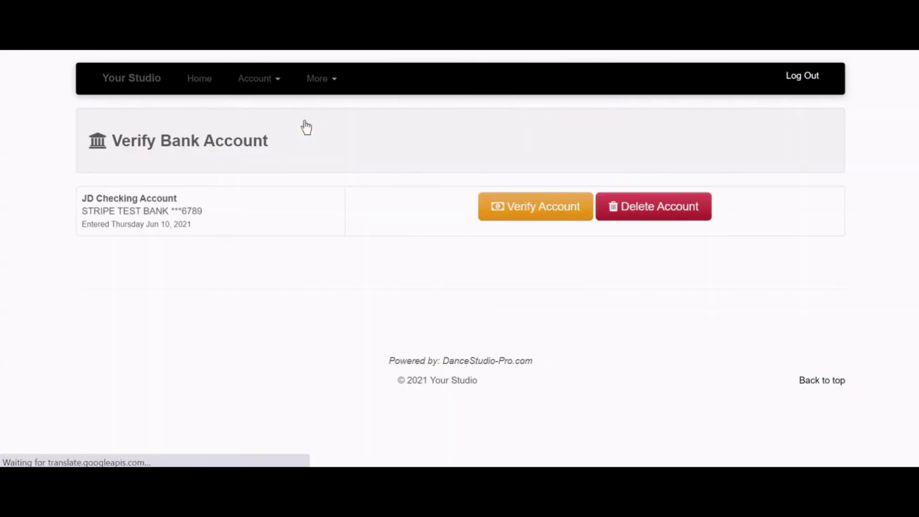
pyautogui.click(562, 216)
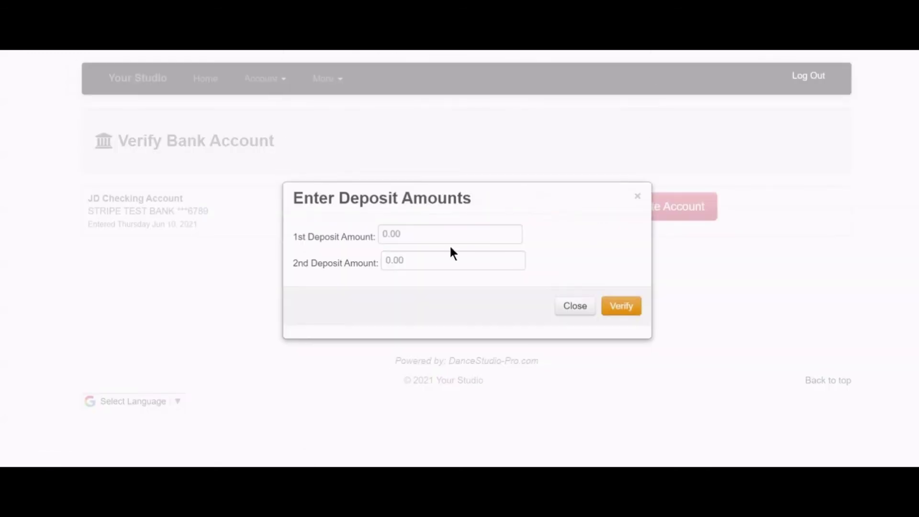
pyautogui.click(416, 233)
pyautogui.write('0.32')
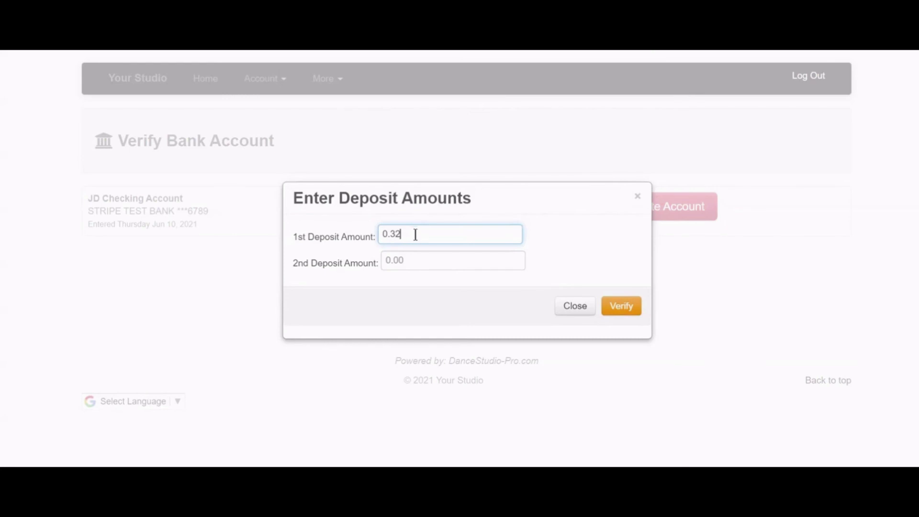
pyautogui.click(406, 259)
pyautogui.write('0')
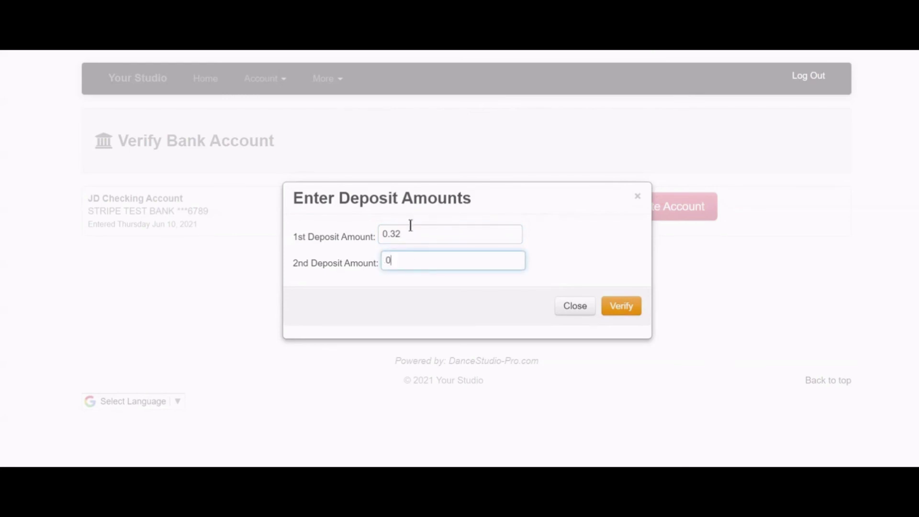
pyautogui.write('.45')
pyautogui.click(625, 307)
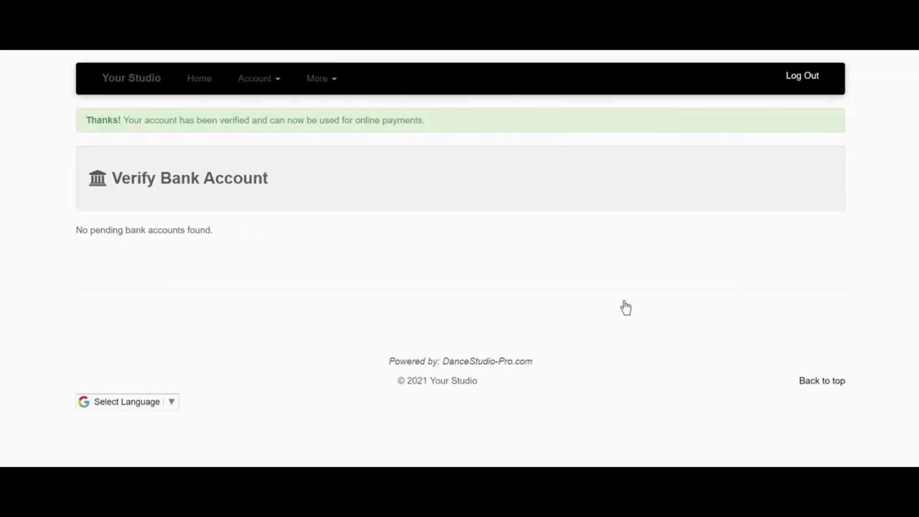